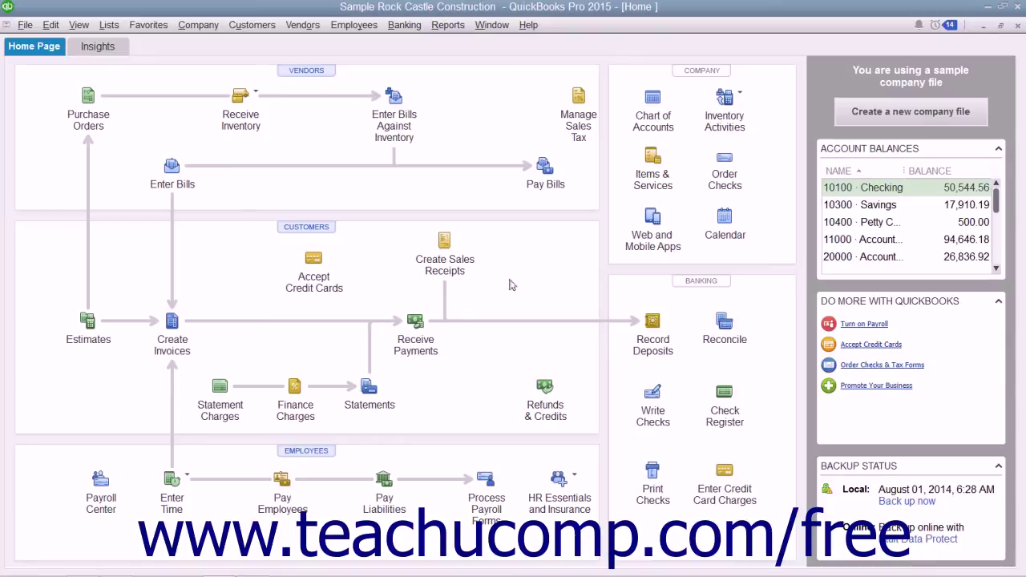
Step: Open Pay Scheduled Liabilities from the Employees payroll taxes and liabilities menu
click(371, 25)
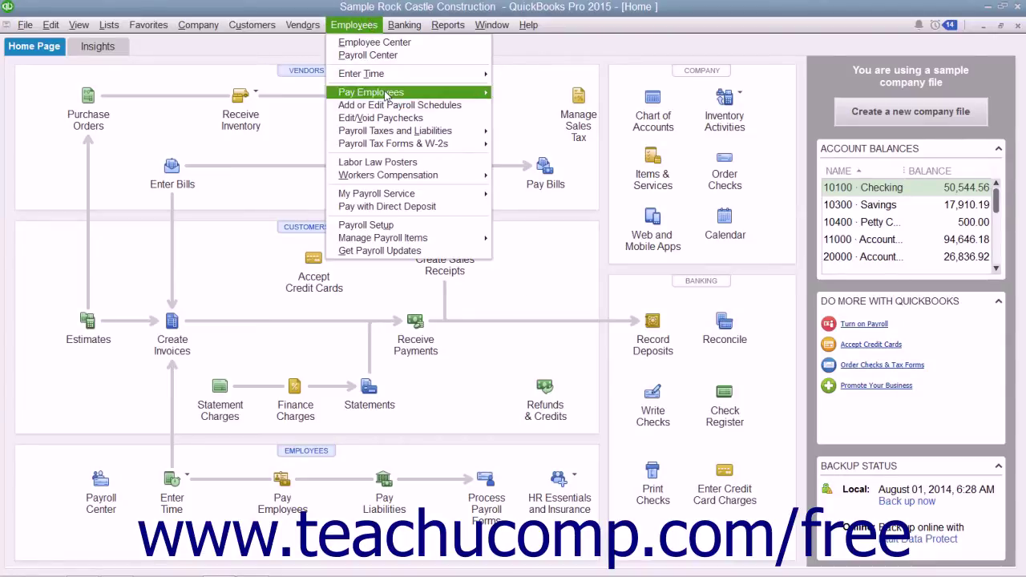
mouse_move(395, 131)
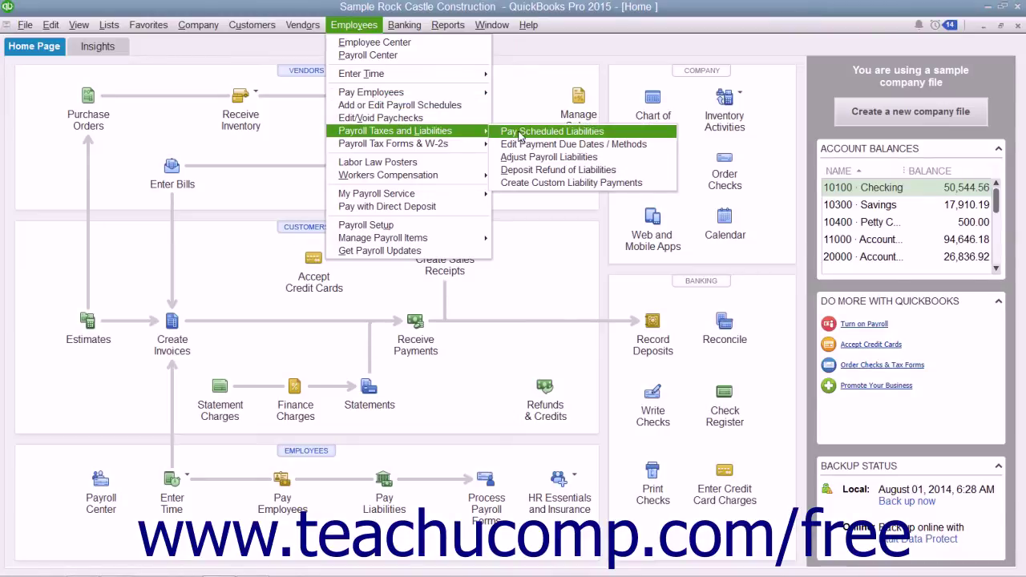
click(520, 133)
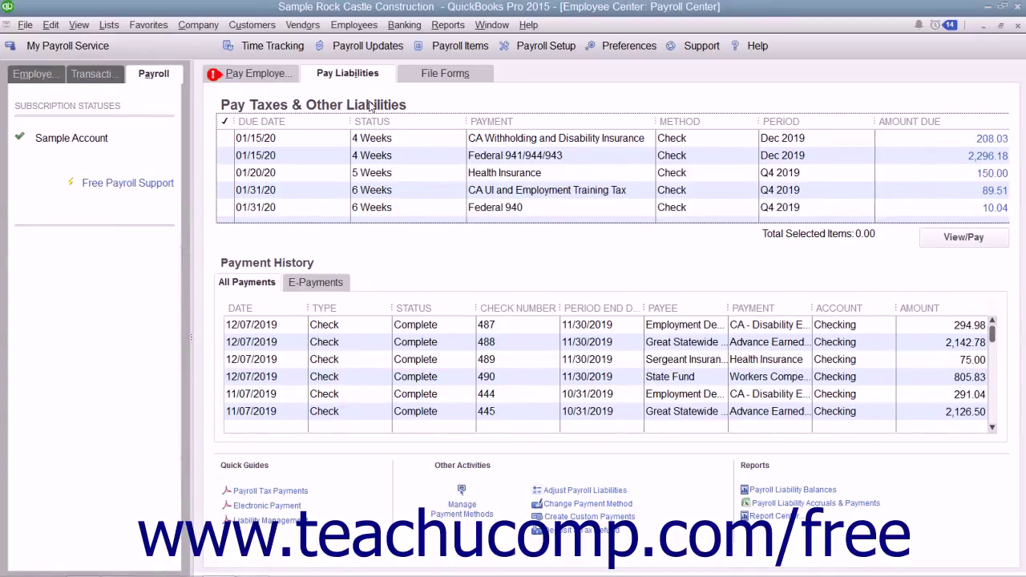
Step: Mark CA Withholding, Federal 941/944/943, Health Insurance, Federal 940 and the rest for payment, then view them
click(227, 138)
click(227, 156)
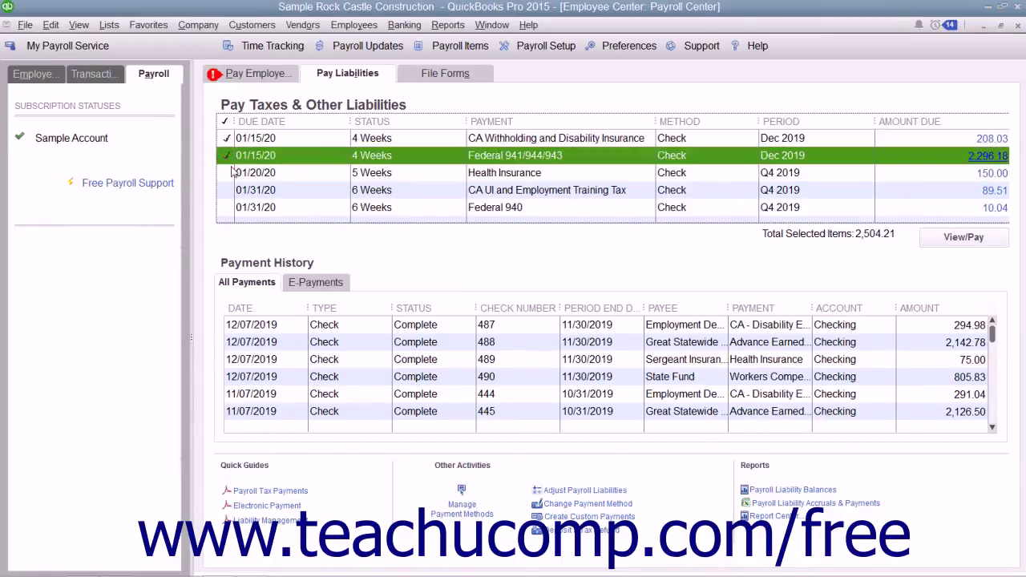
click(227, 172)
click(227, 190)
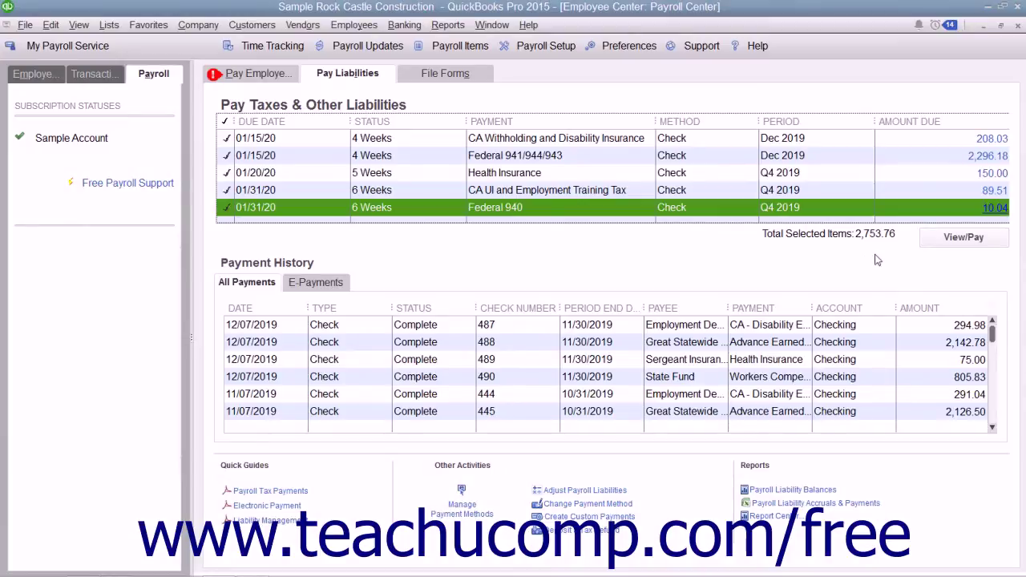
click(945, 240)
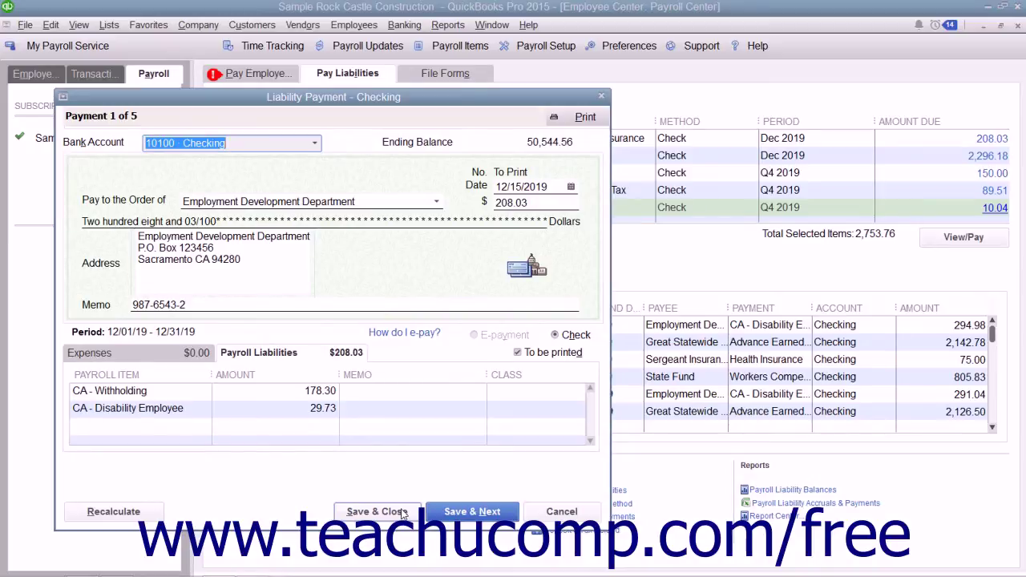
Step: Save the $208.03 Employment Development Department liability check as to be printed
click(403, 514)
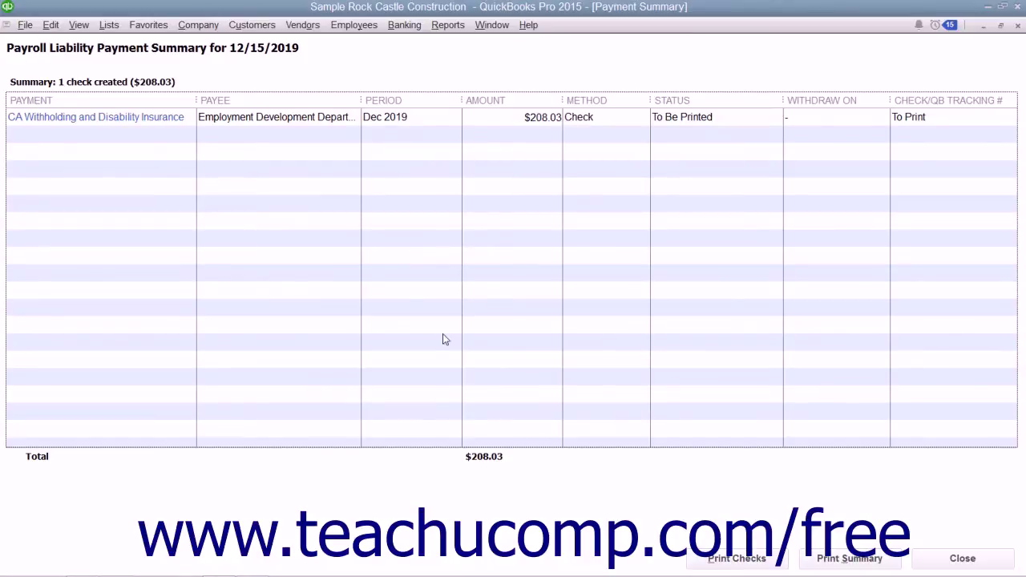
click(373, 26)
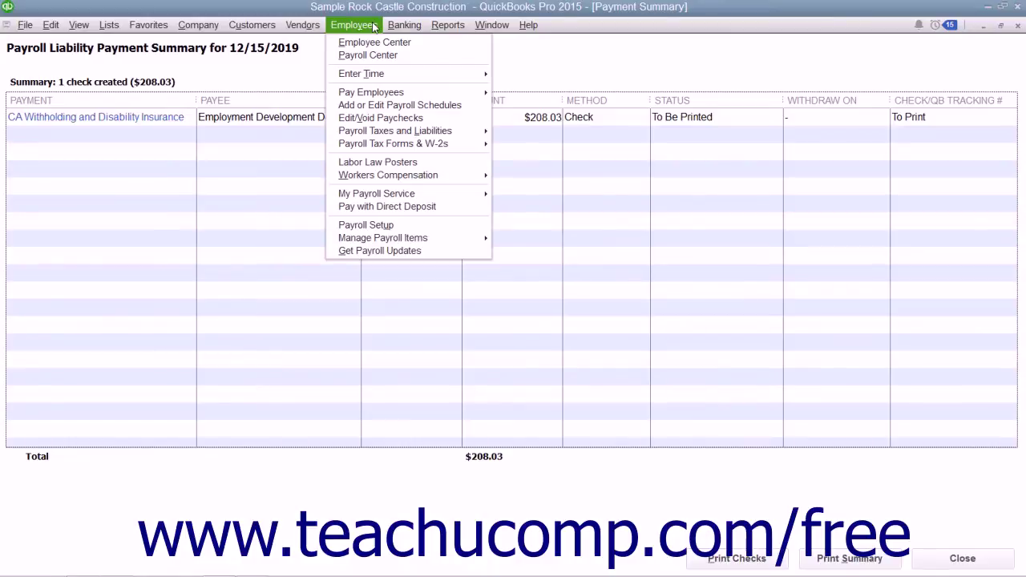
mouse_move(395, 130)
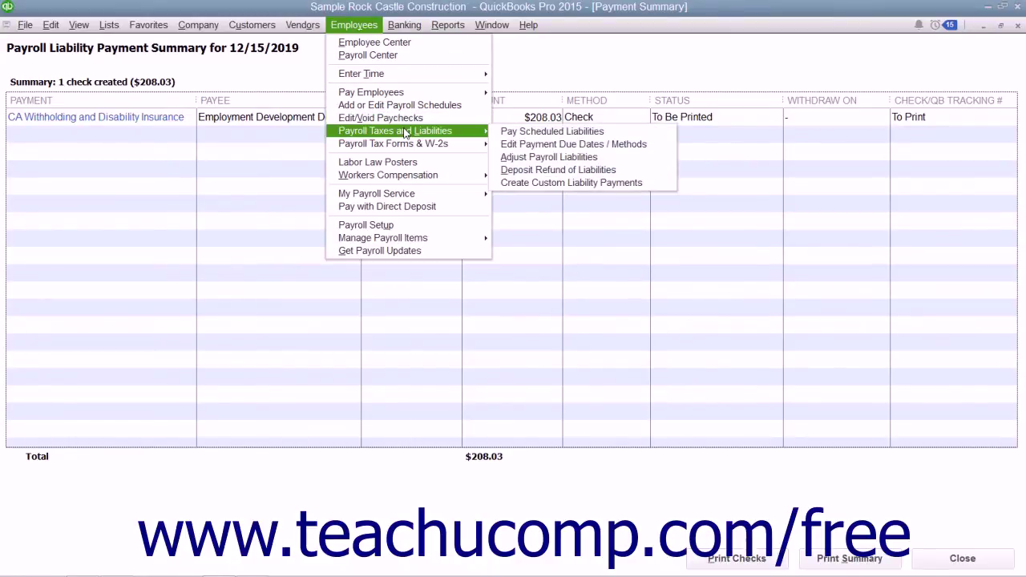
Step: Begin Create Custom Liability Payments to get the liability date range prompt
click(563, 185)
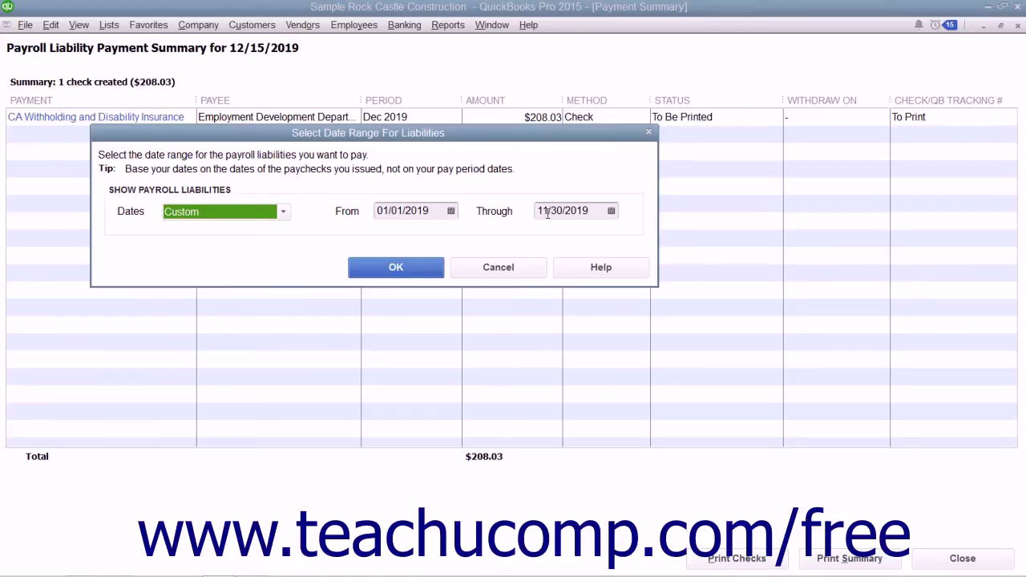
Step: Set the liability date range to 01/01/2019 through 12/31/2019 and list the liabilities
click(609, 211)
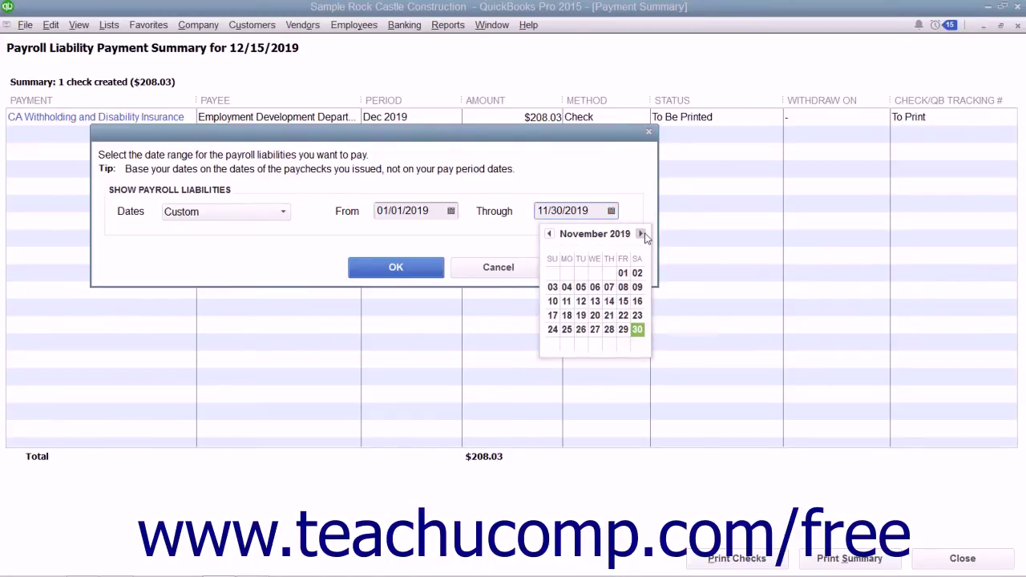
click(641, 233)
click(585, 328)
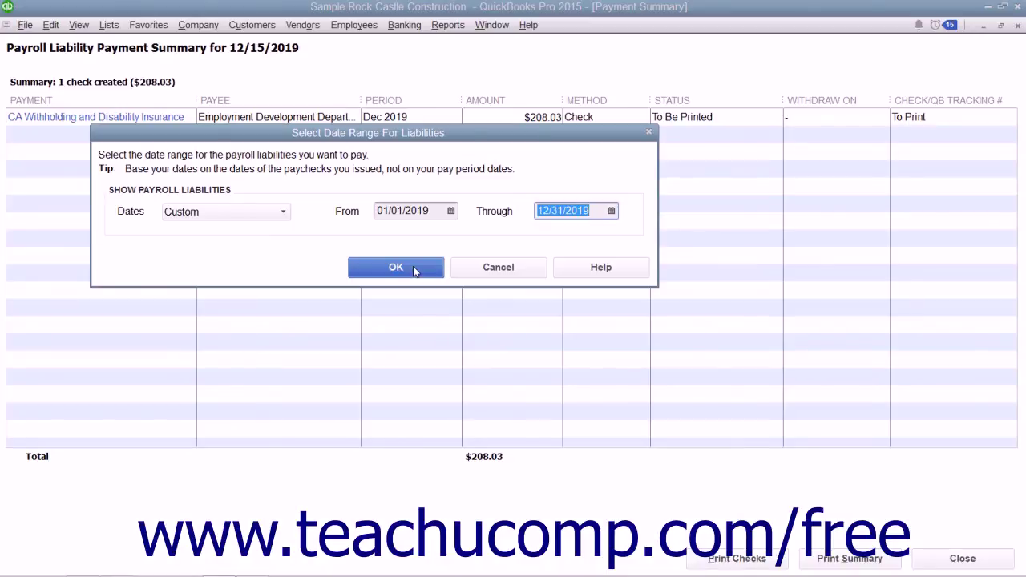
click(414, 271)
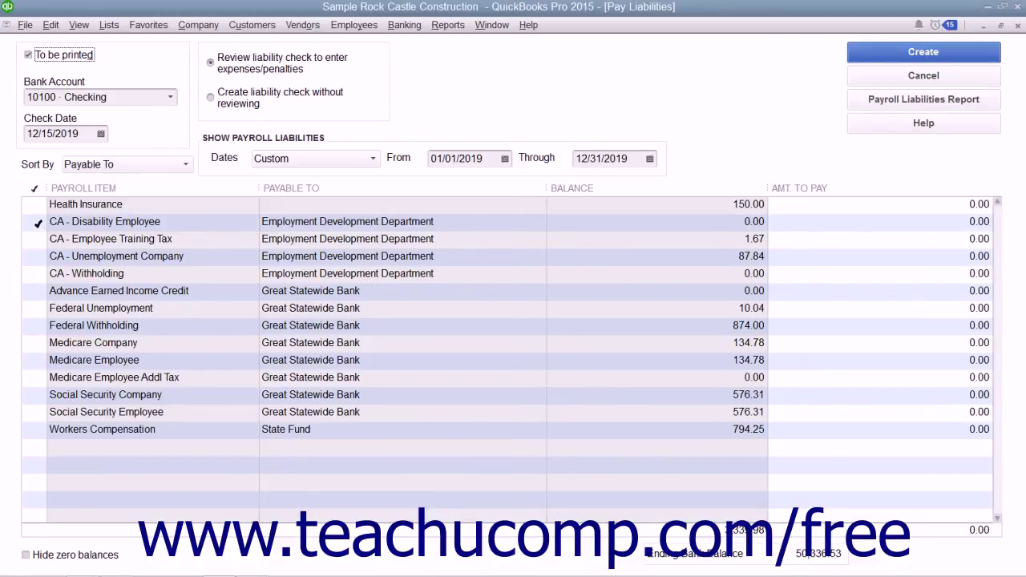
Step: Pay CA Disability Employee, Employee Training Tax, Unemployment Company and Withholding with a reviewed $89.51 check
click(37, 223)
click(34, 239)
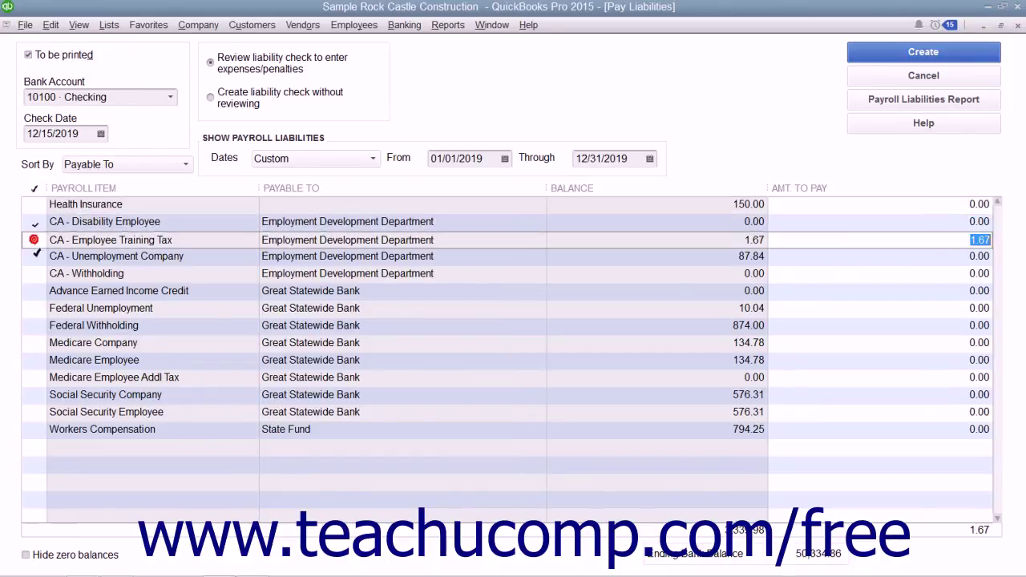
click(36, 256)
click(35, 274)
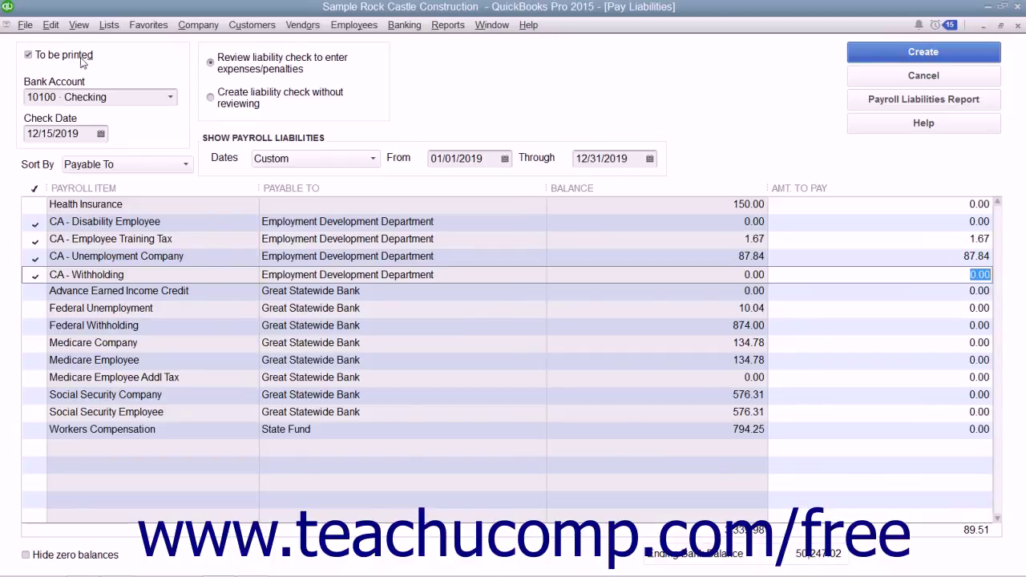
click(211, 71)
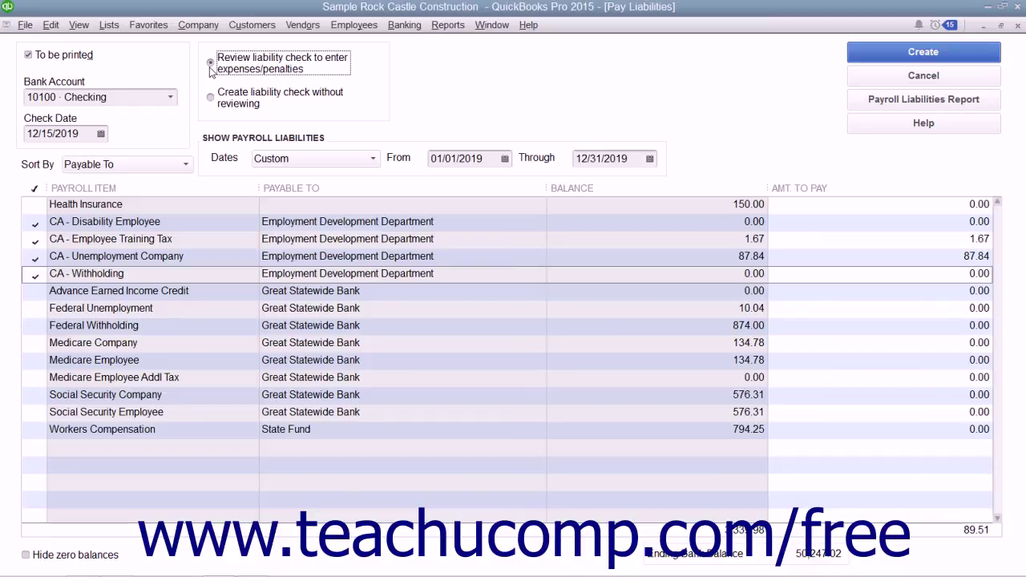
click(864, 59)
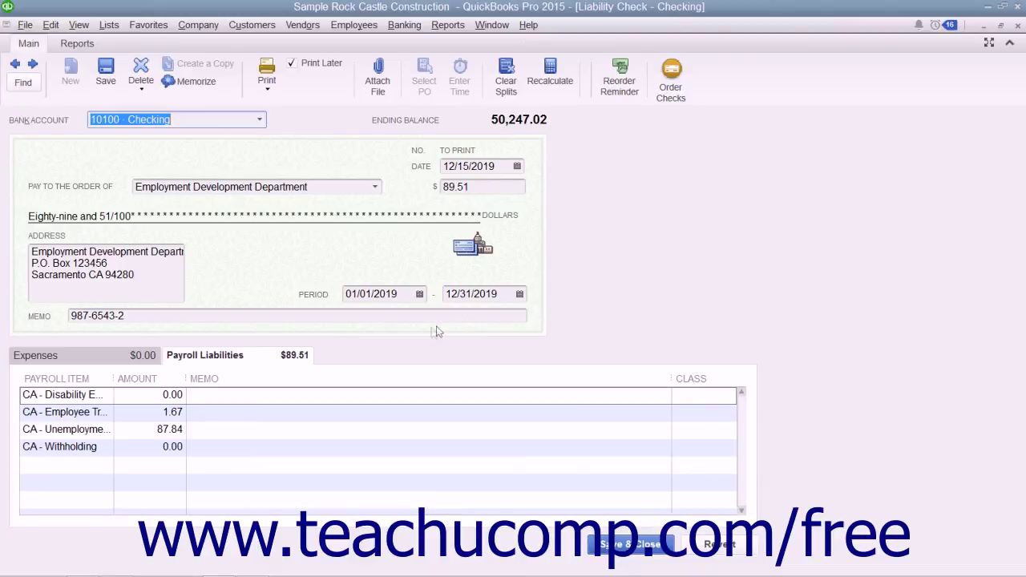
click(245, 361)
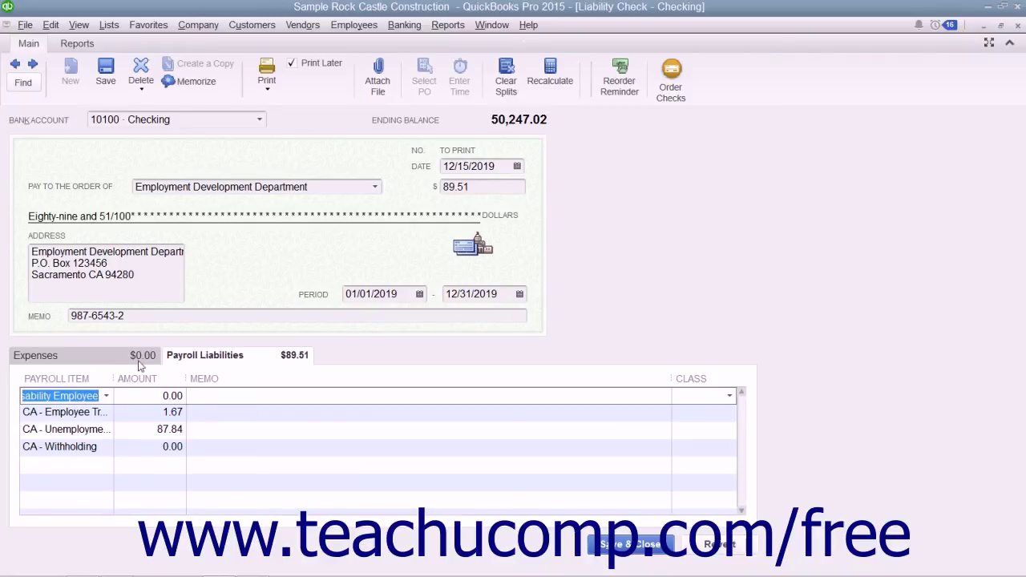
click(109, 355)
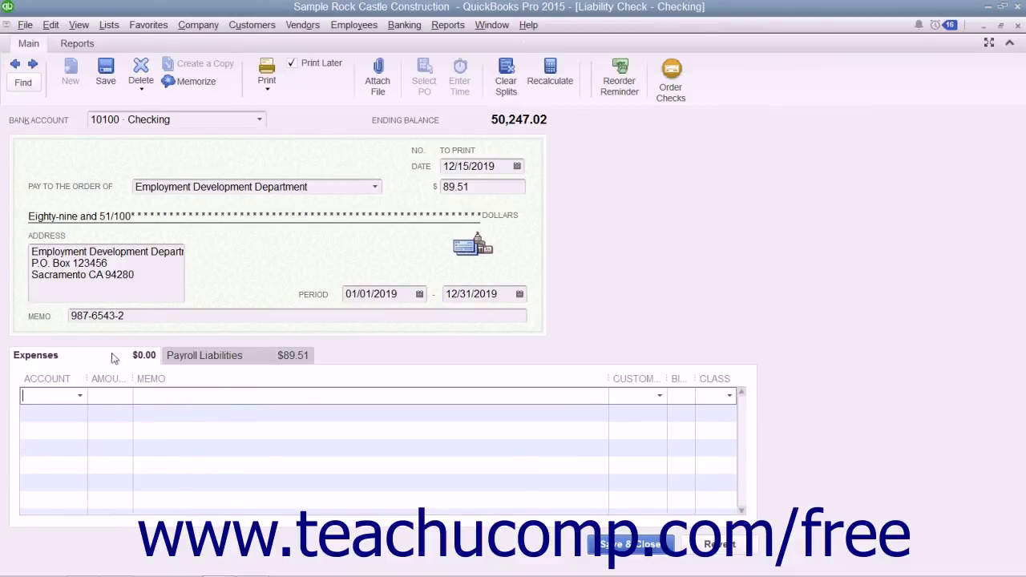
click(188, 358)
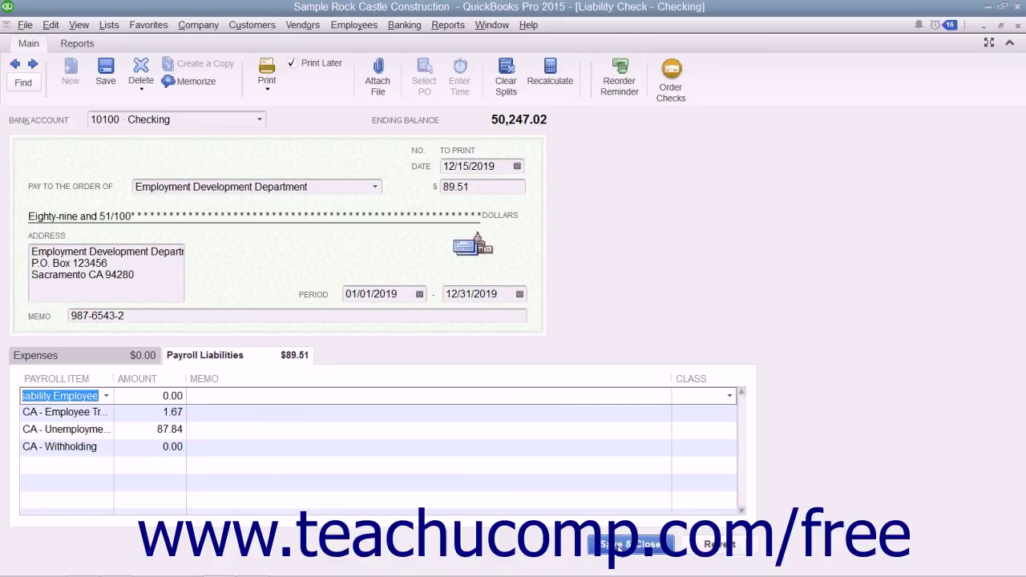
Step: Save the $89.51 check as to be printed and close the Payment Summary
click(630, 545)
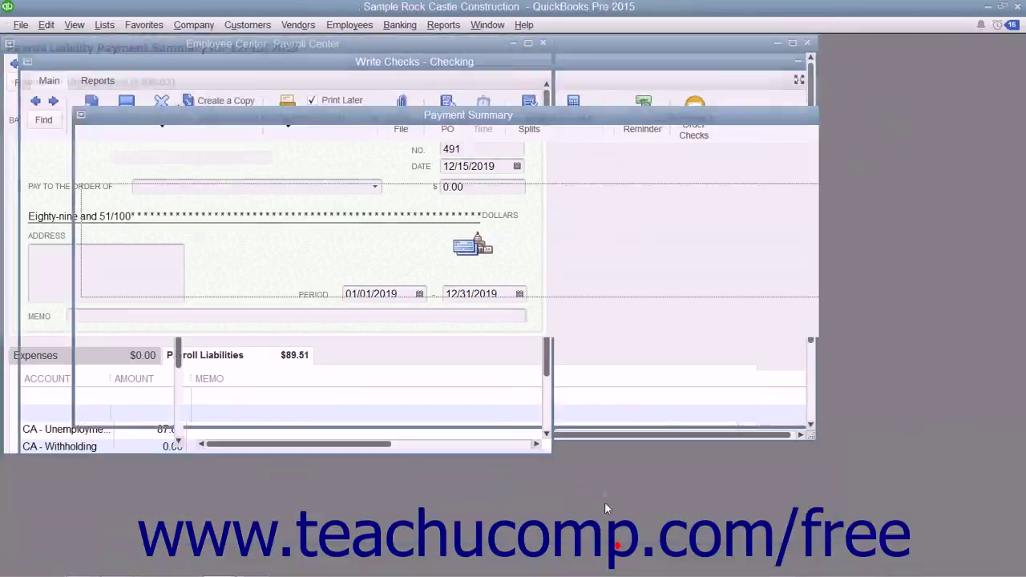
click(1017, 27)
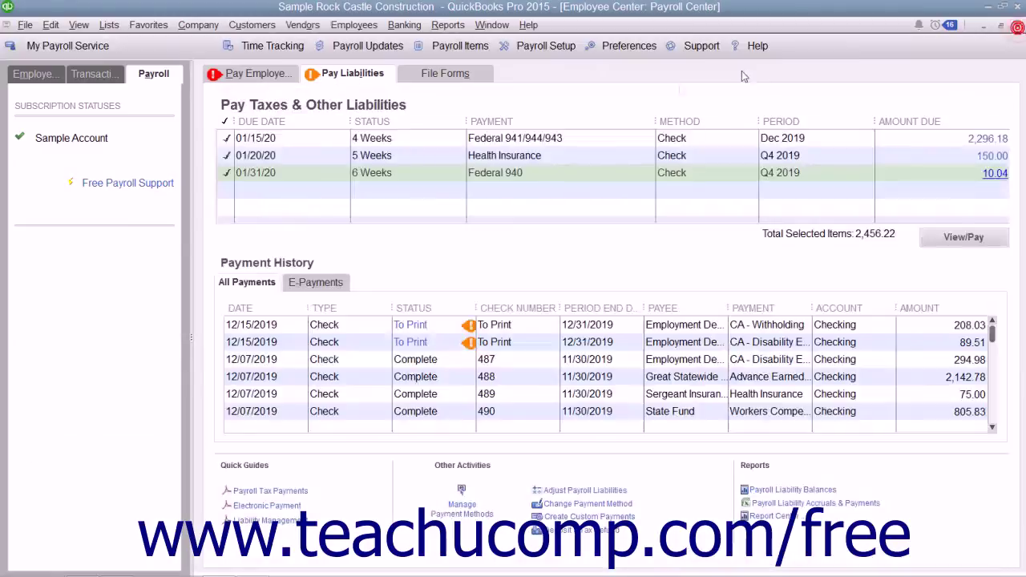